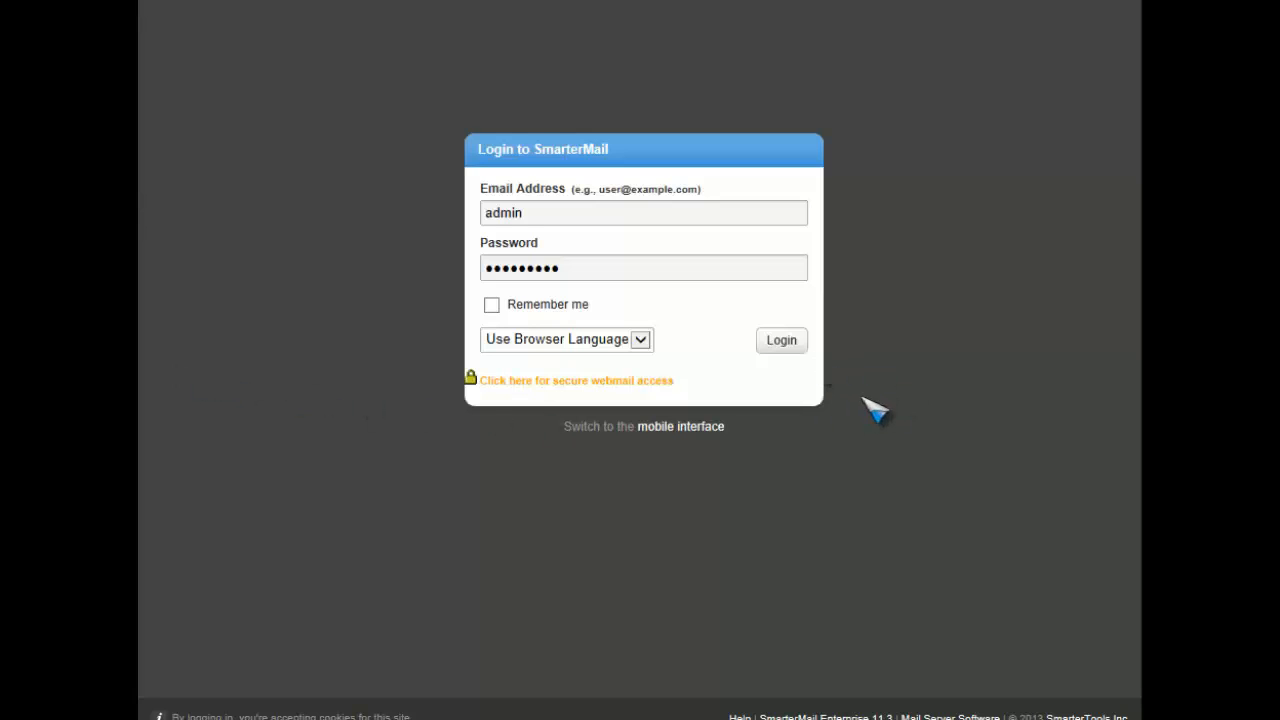
Step: Log in to the webmail and open the list of users in the domain settings
left_click(786, 343)
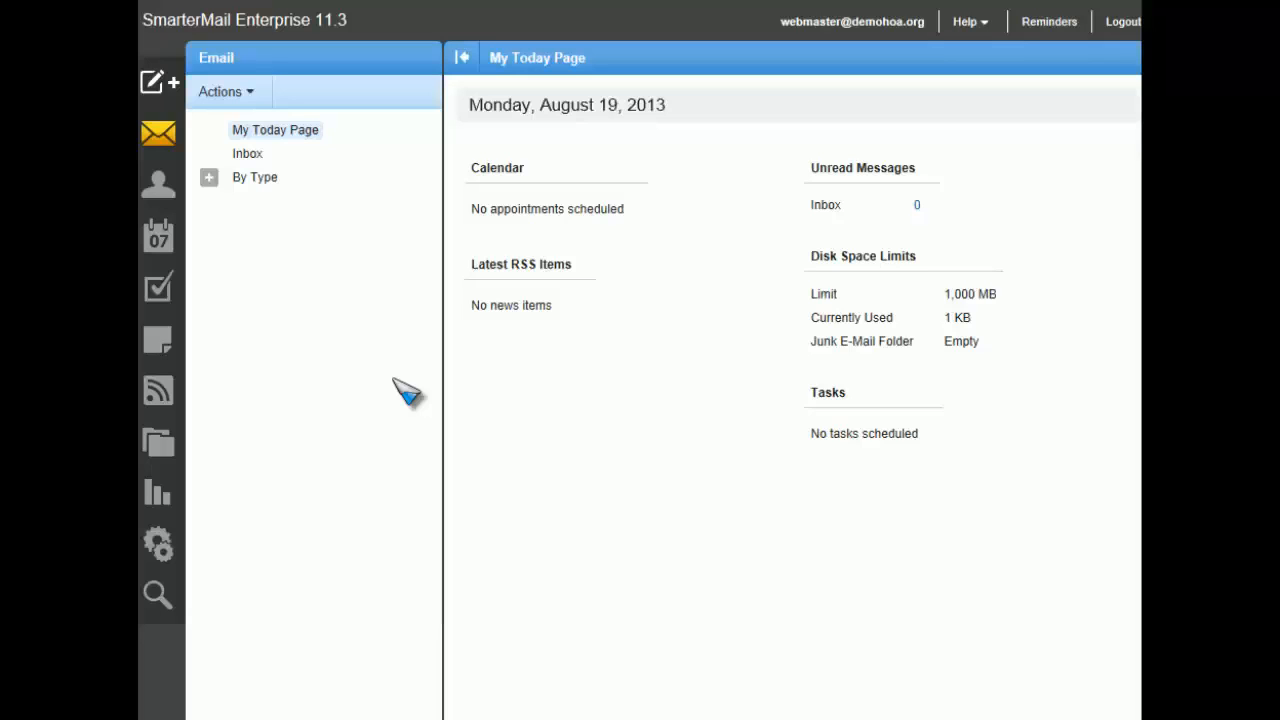
left_click(162, 550)
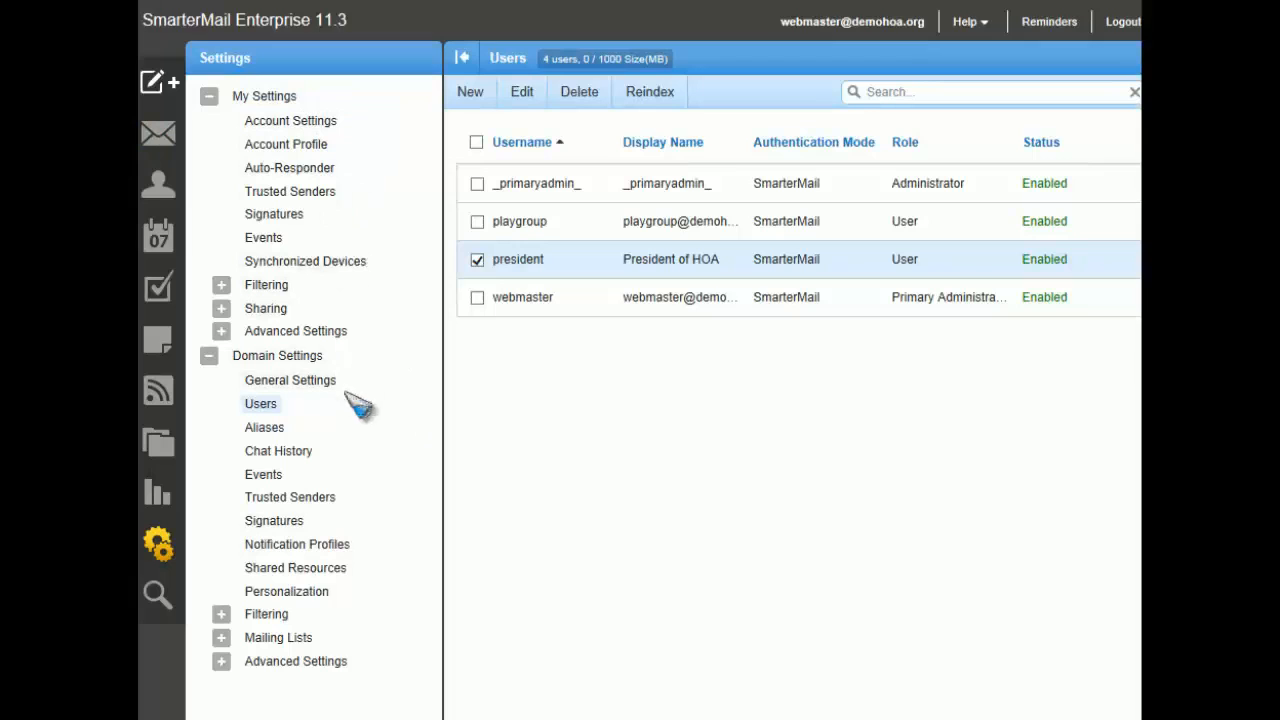
left_click(268, 408)
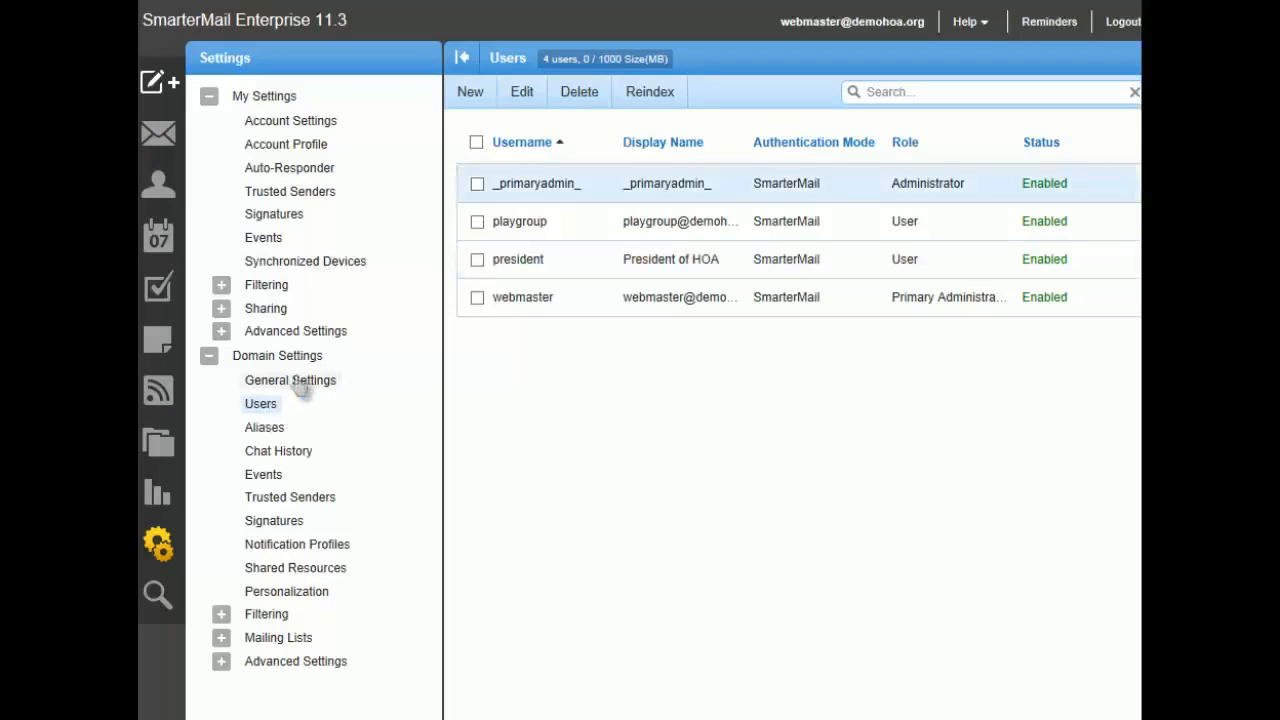
Step: Start a new domain user with the username vicepresident
left_click(472, 104)
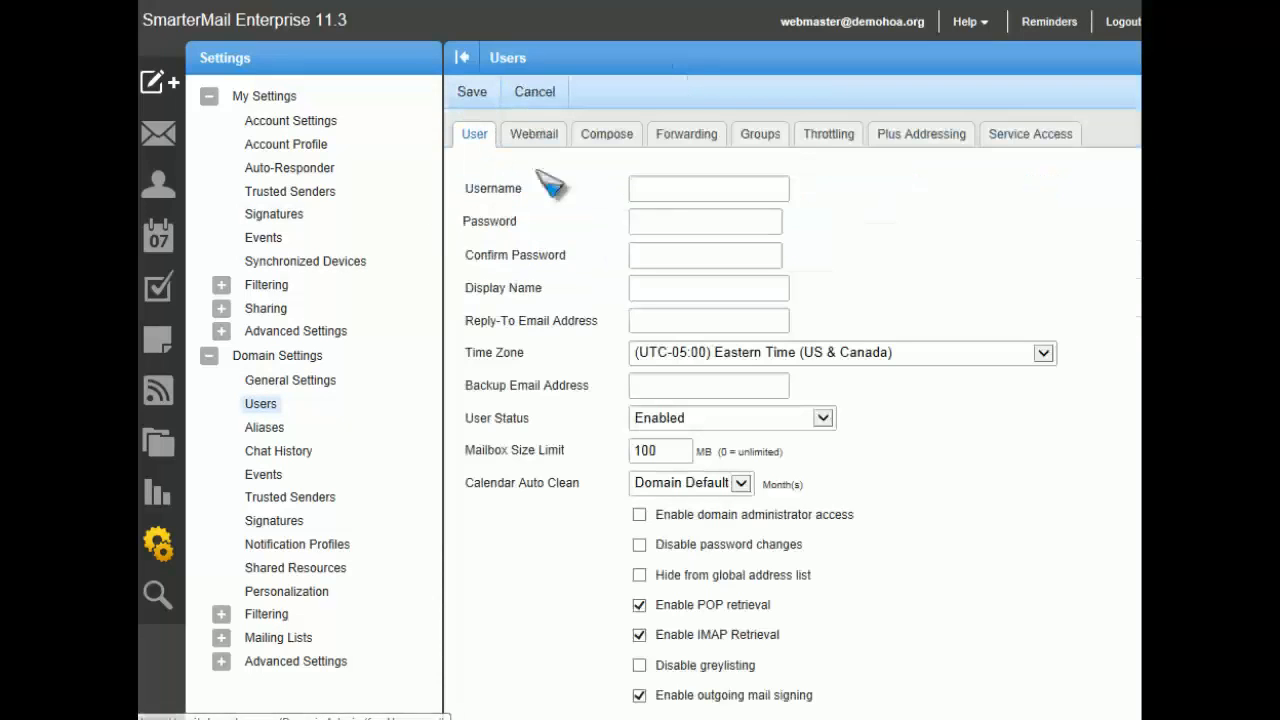
left_click(645, 189)
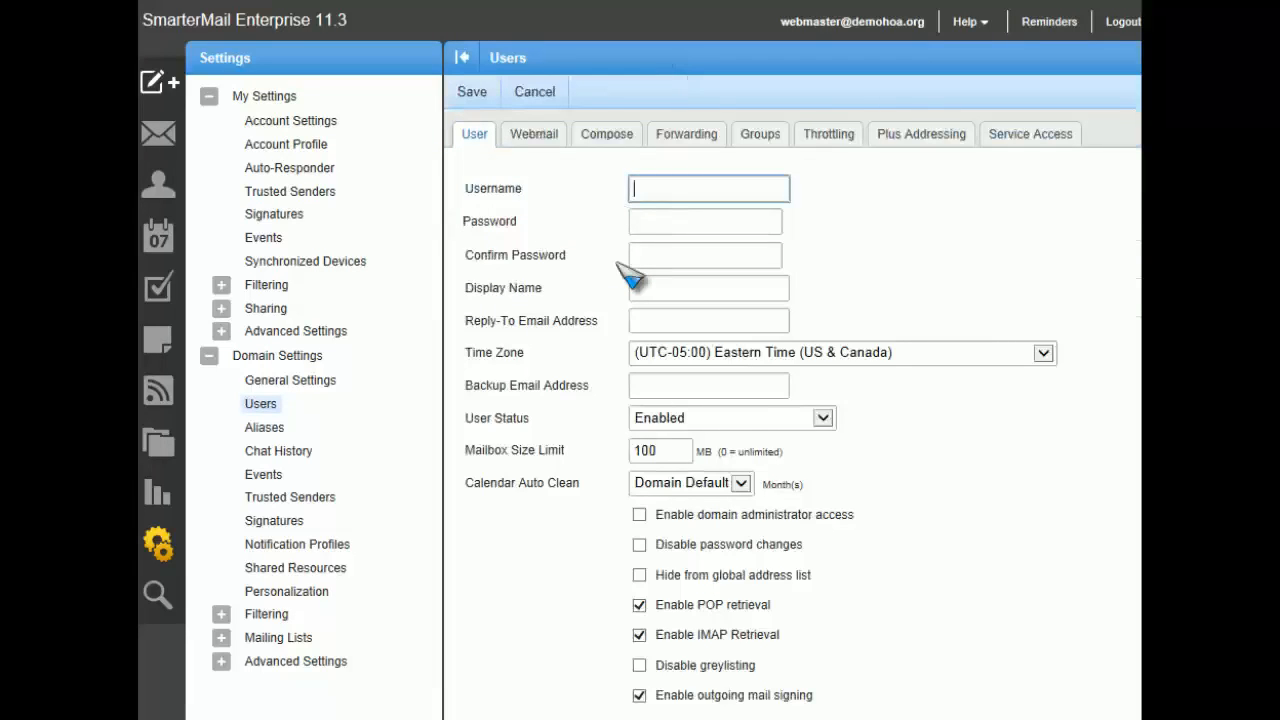
type("vicepresident")
key("Tab")
Step: Enter the new user's password and repeat it identically in the confirmation field
type("••••••")
key("BackSpace")
key("BackSpace")
key("BackSpace")
key("BackSpace")
key("BackSpace")
key("BackSpace")
type("••••")
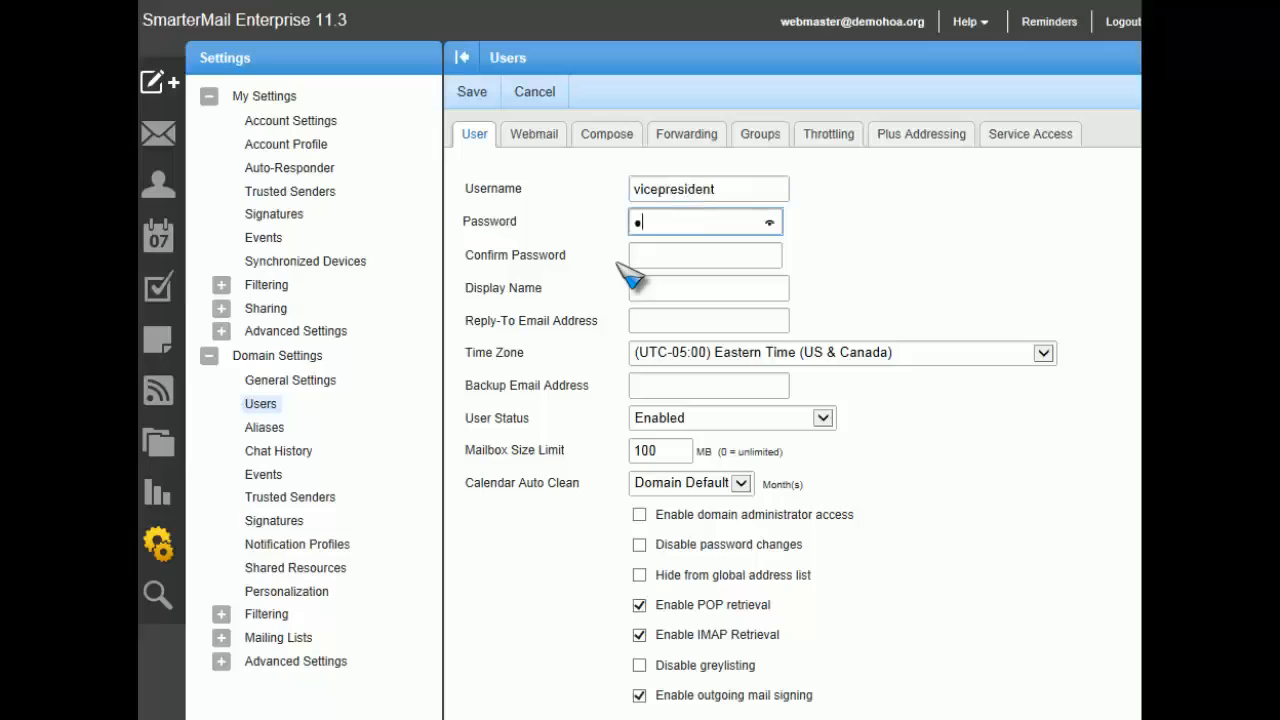
type("•••••")
key("Tab")
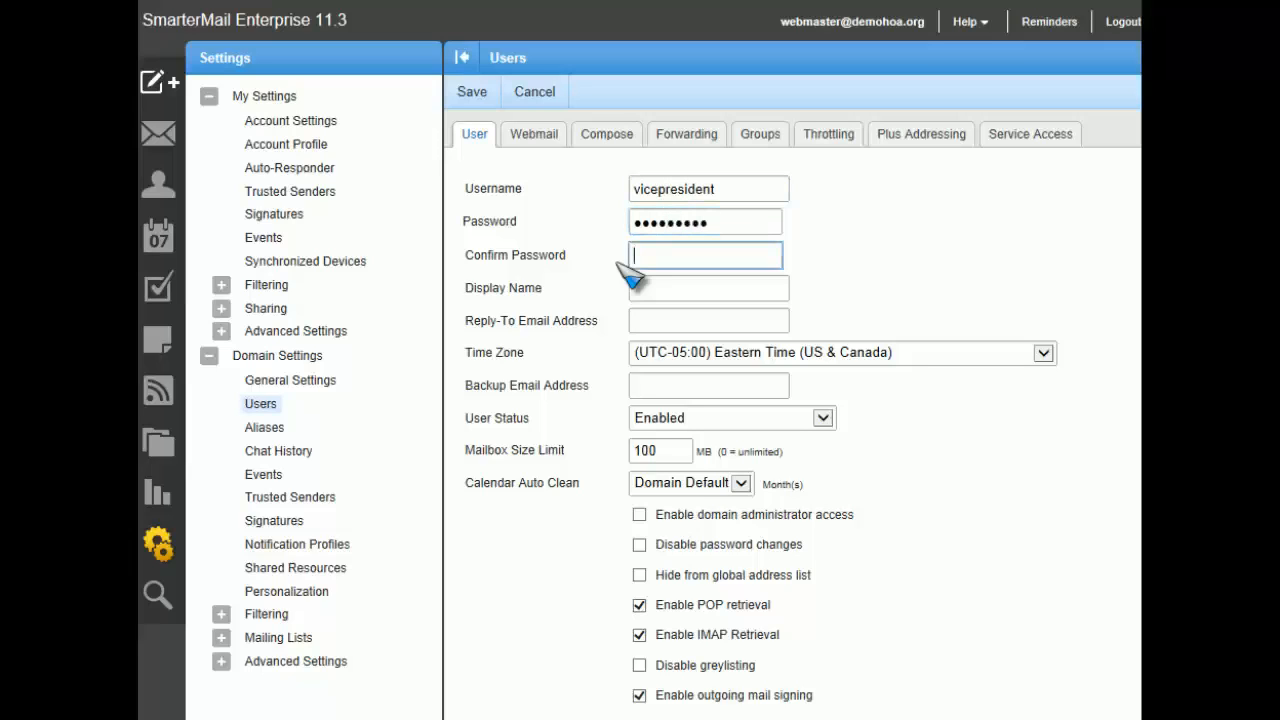
type("••••••••••")
key("Tab")
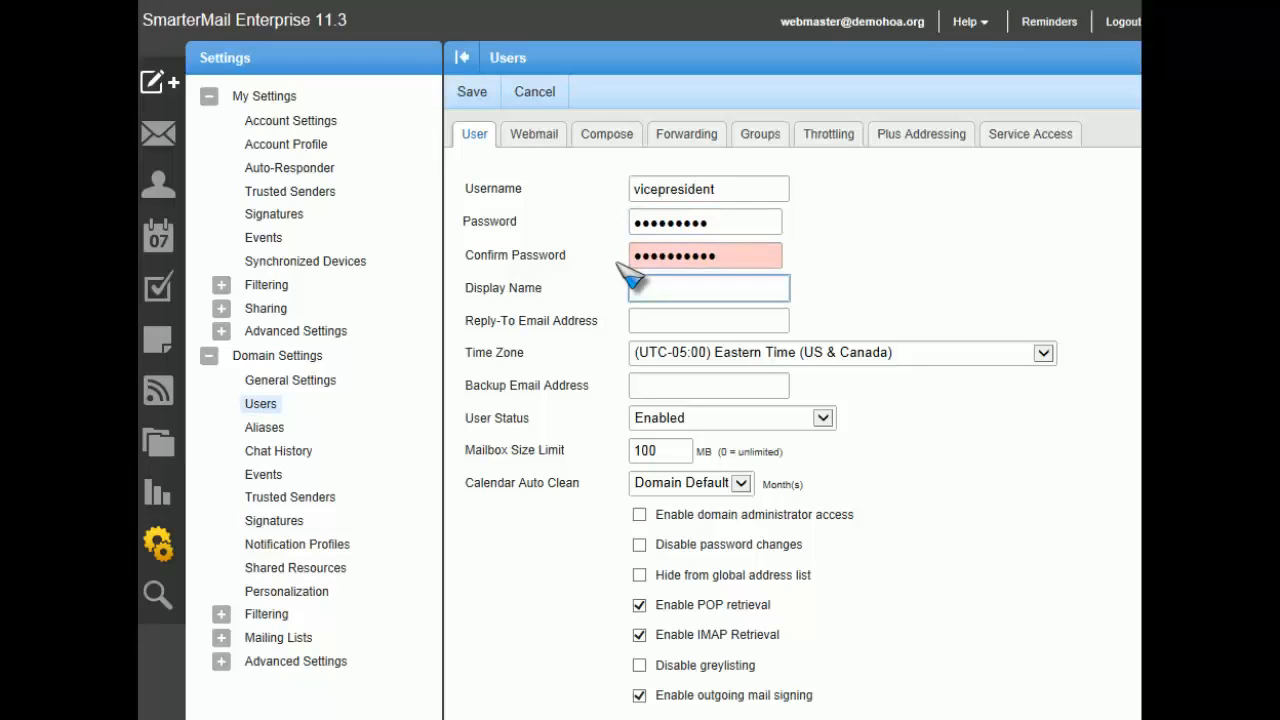
key("shift+Tab")
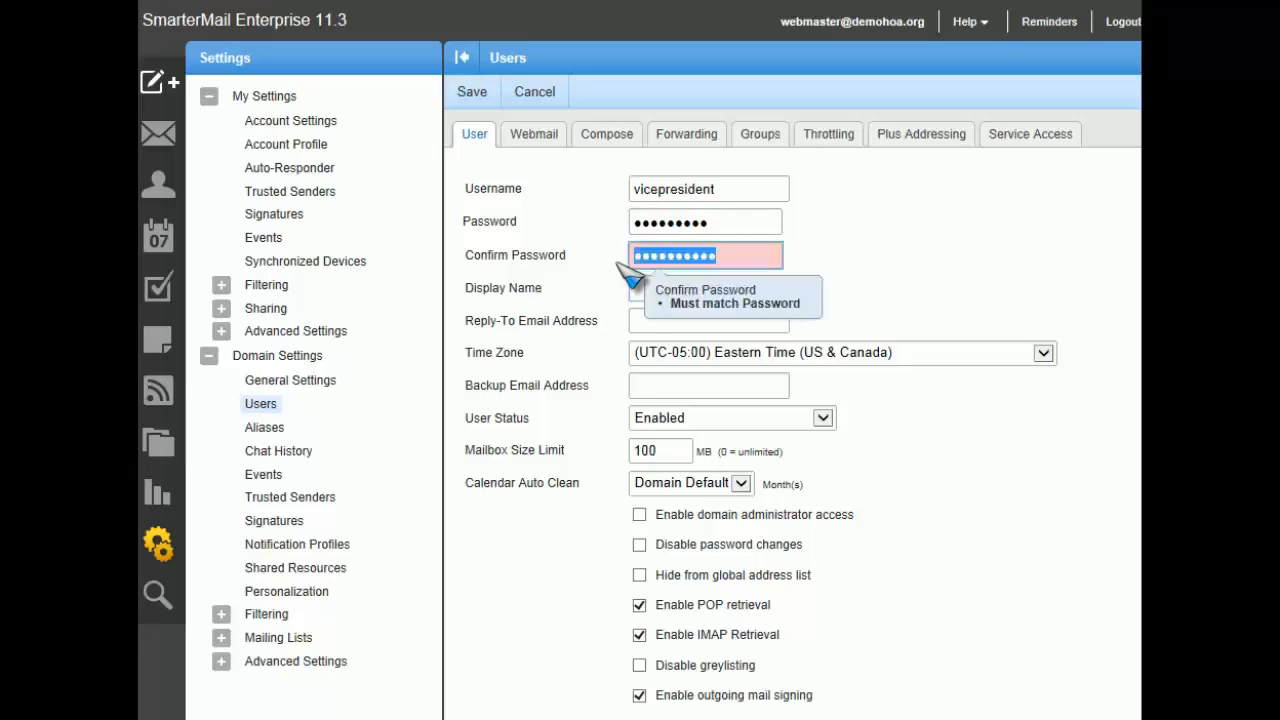
type("•••••••••")
key("Tab")
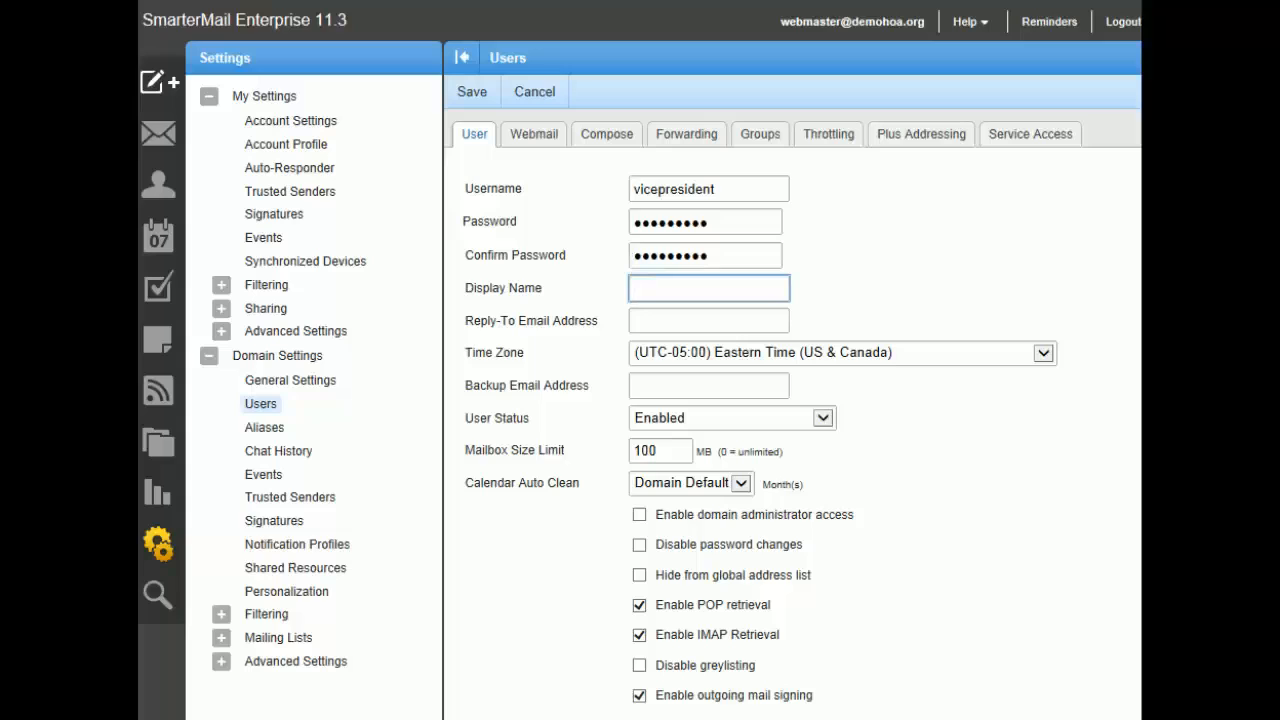
Step: Set the new user's display name to Vice President of HOA and save the user
type("Vice President o ")
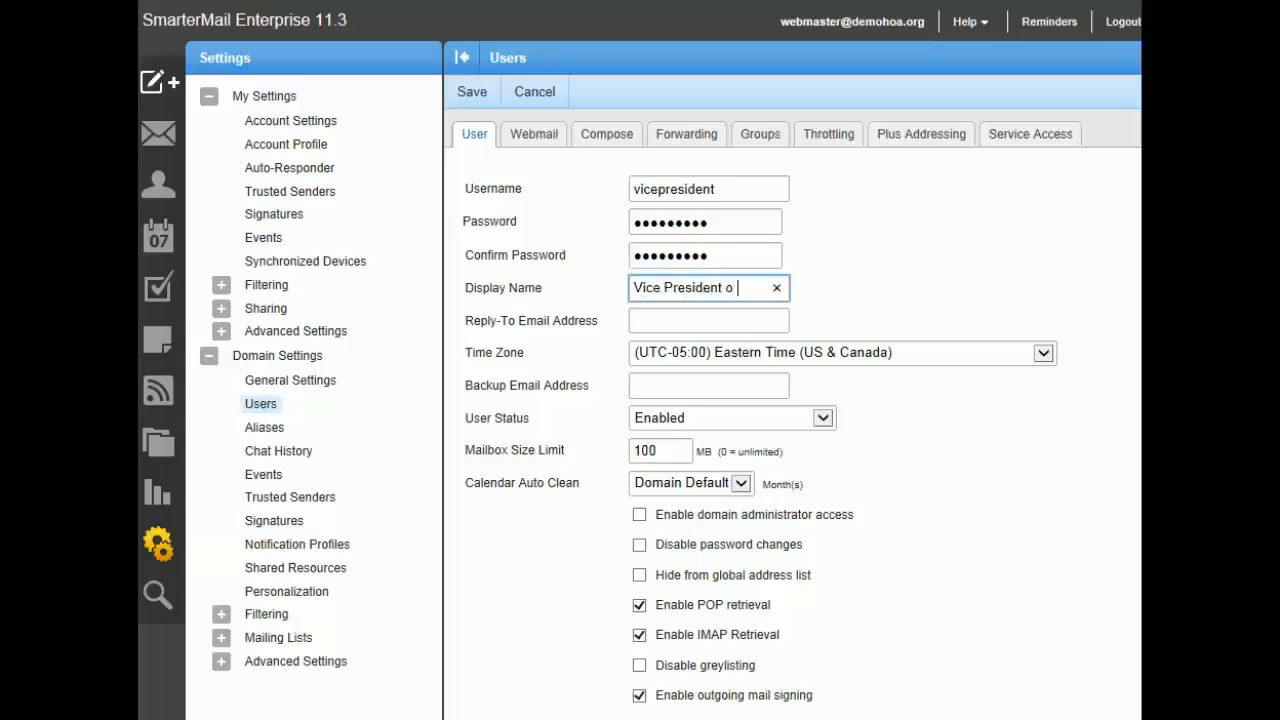
type("f HOA")
key("Tab")
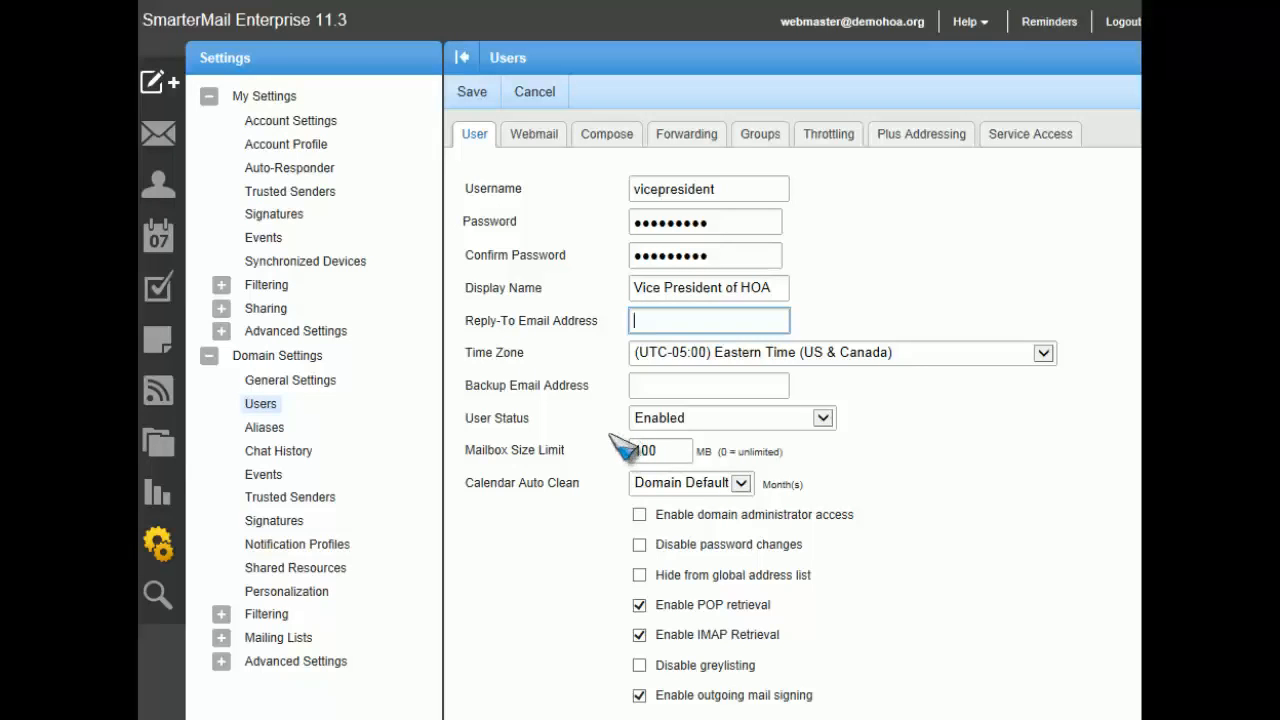
left_click(476, 96)
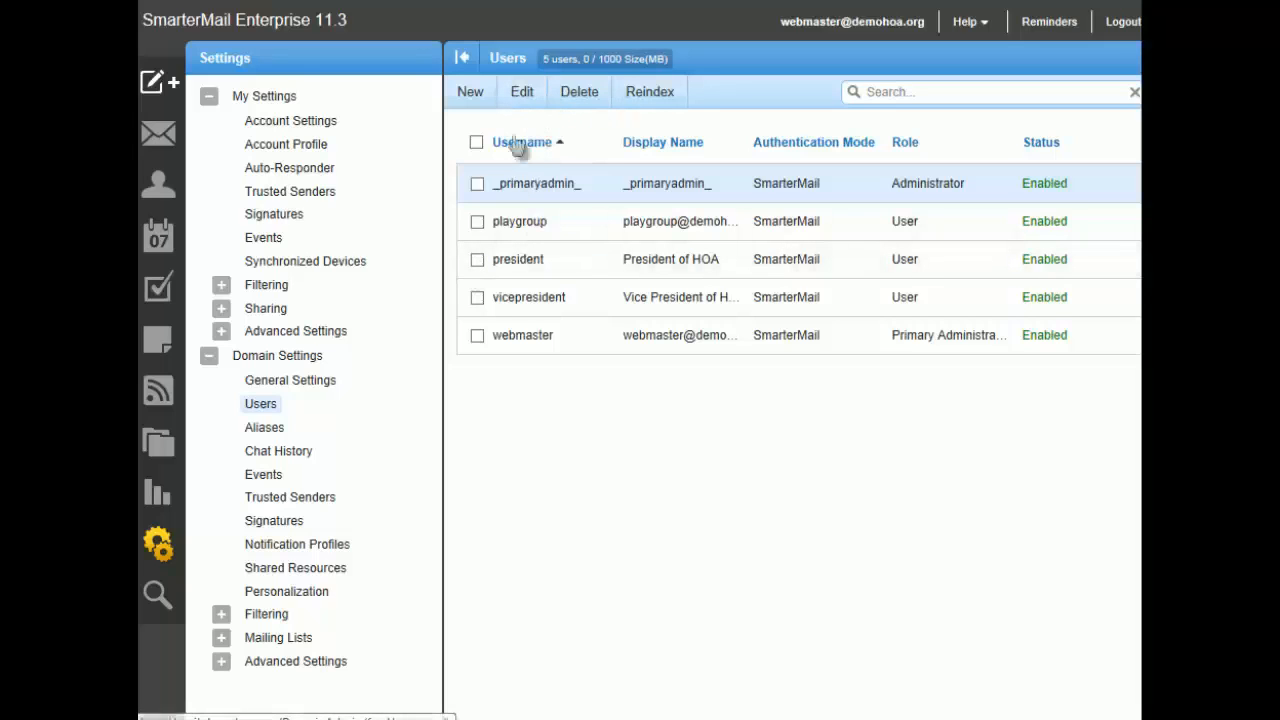
Step: Open the vicepresident user for editing and go through its new password and confirmation fields
left_click(478, 298)
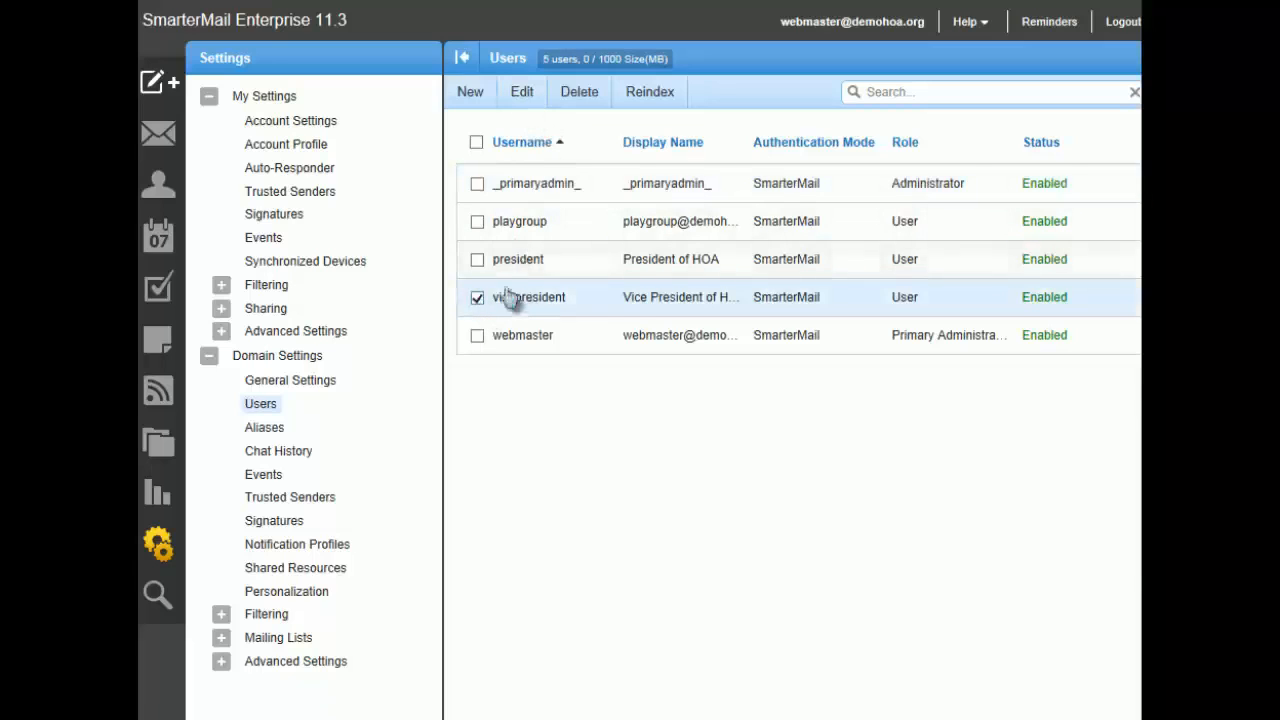
left_click(524, 95)
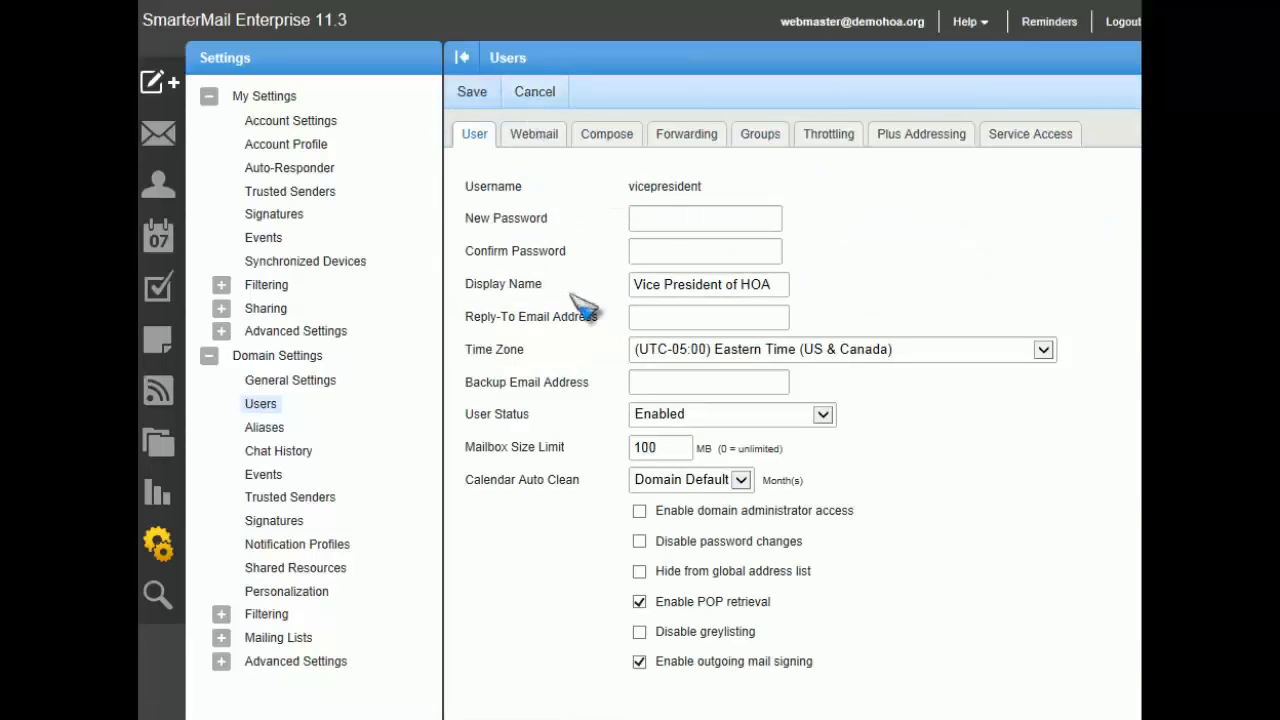
left_click(679, 224)
left_click(678, 249)
Step: Enter the external e-mail address to which the vicepresident user's mail is forwarded
left_click(692, 146)
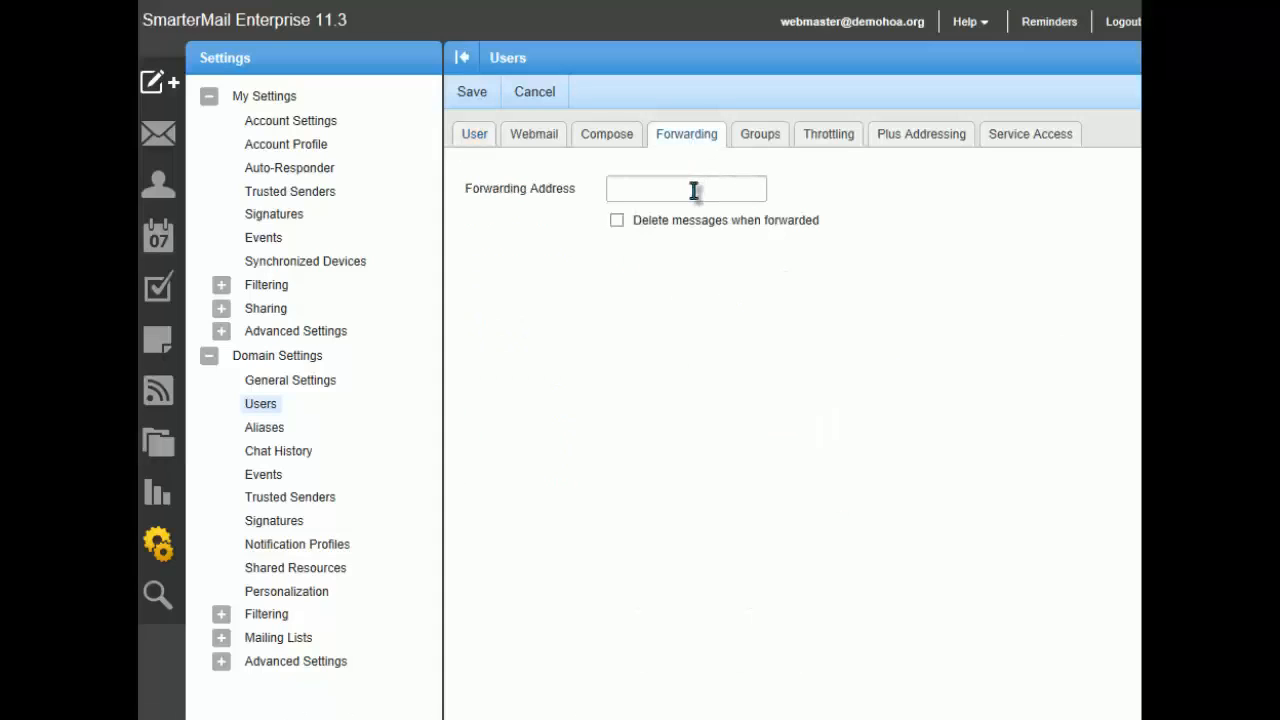
left_click(693, 191)
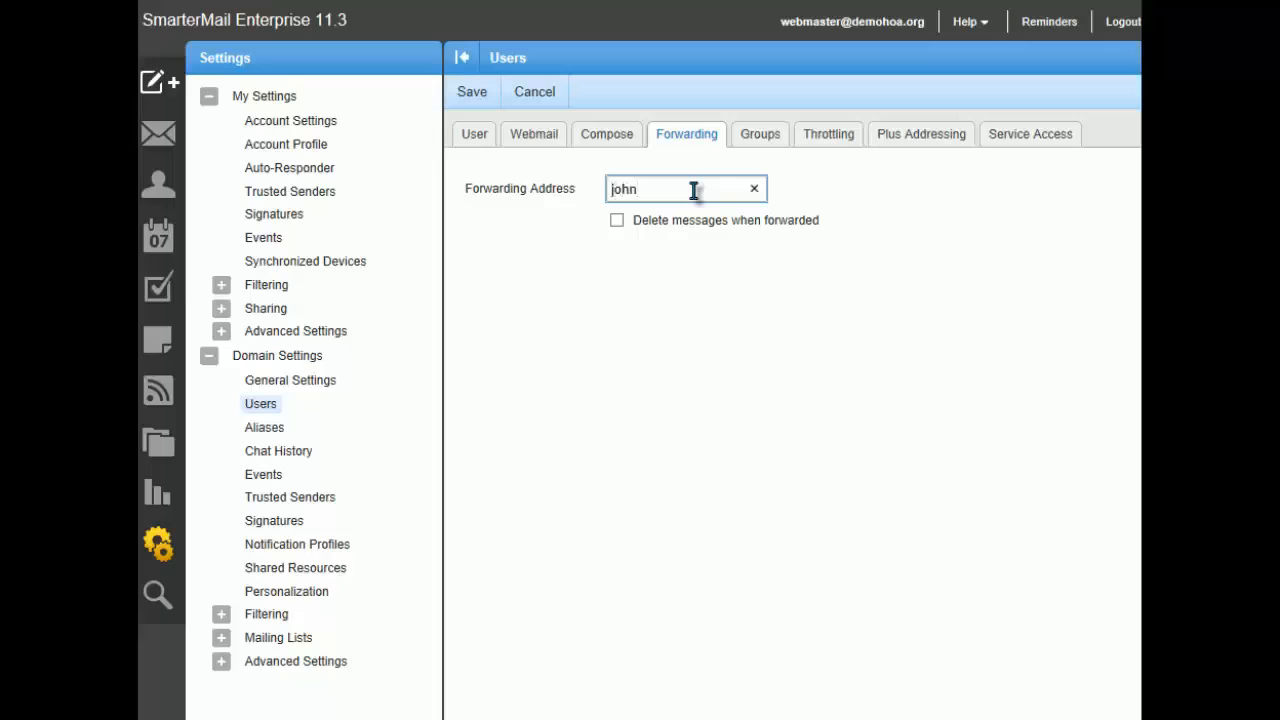
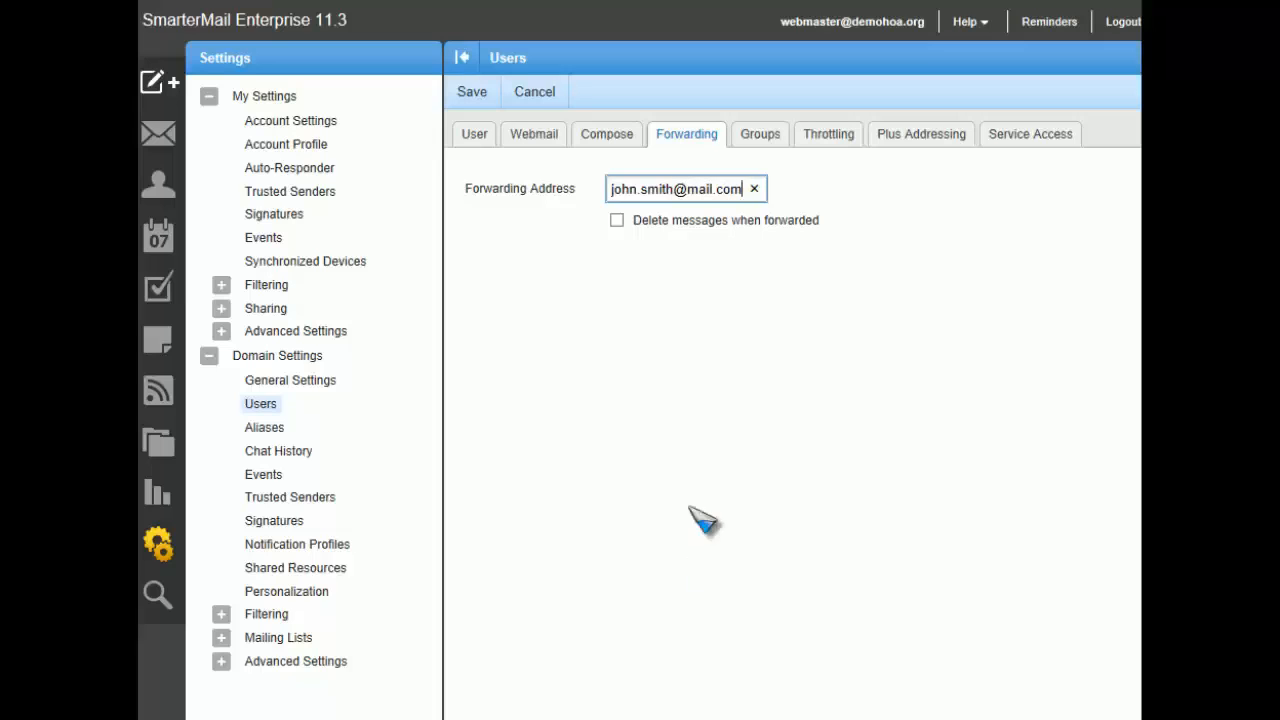
Step: Try the Delete messages when forwarded option, leave it off and save the vicepresident user
left_click(617, 221)
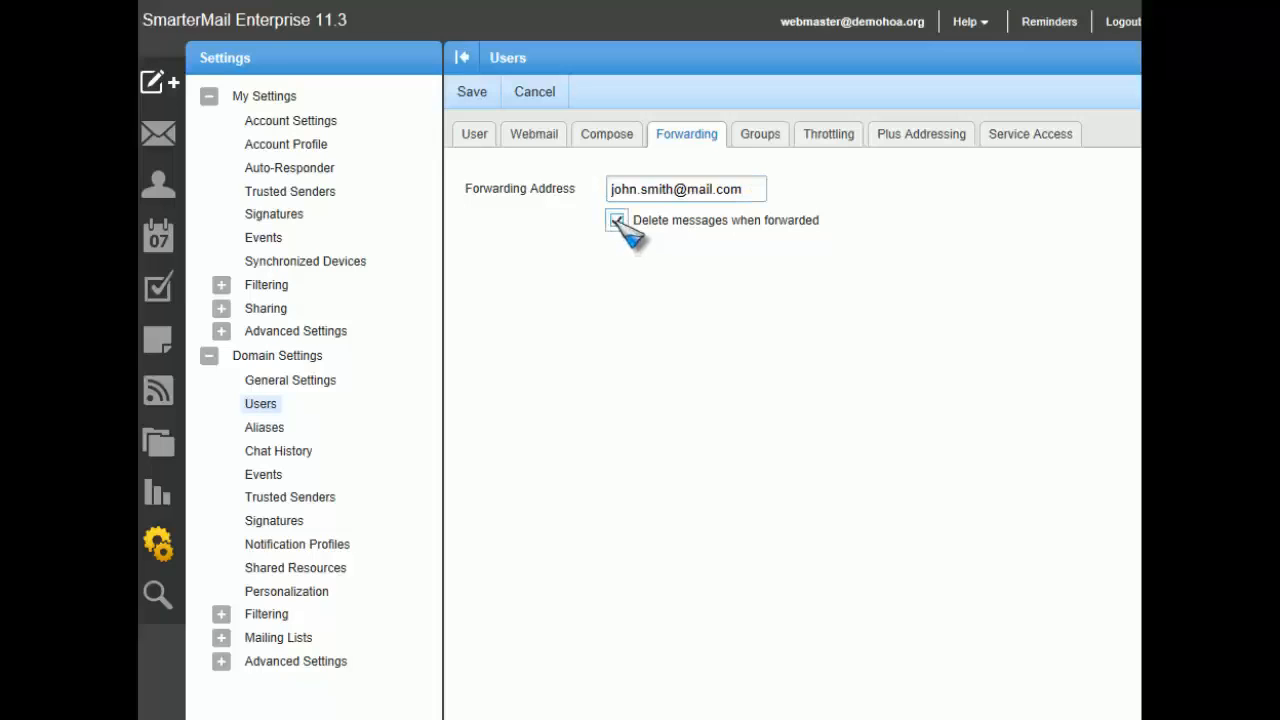
left_click(617, 221)
left_click(470, 96)
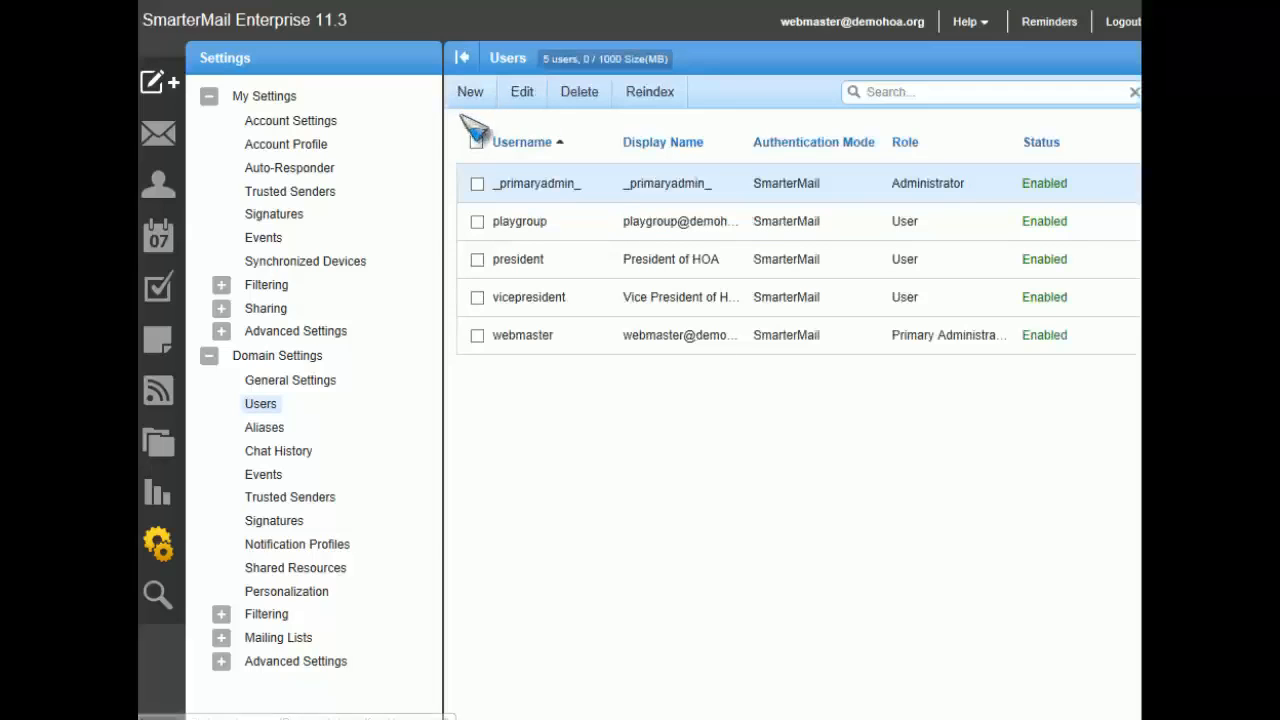
Step: Start a new domain alias named BoardMembers
left_click(264, 427)
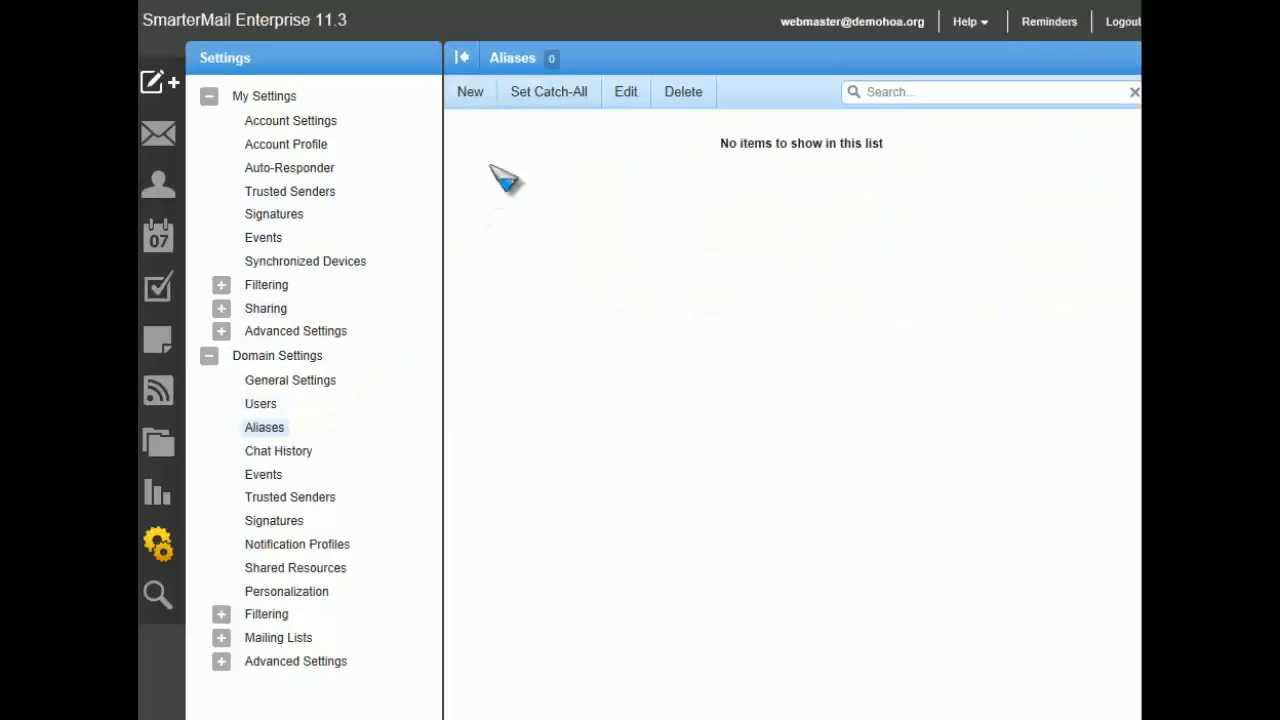
left_click(466, 100)
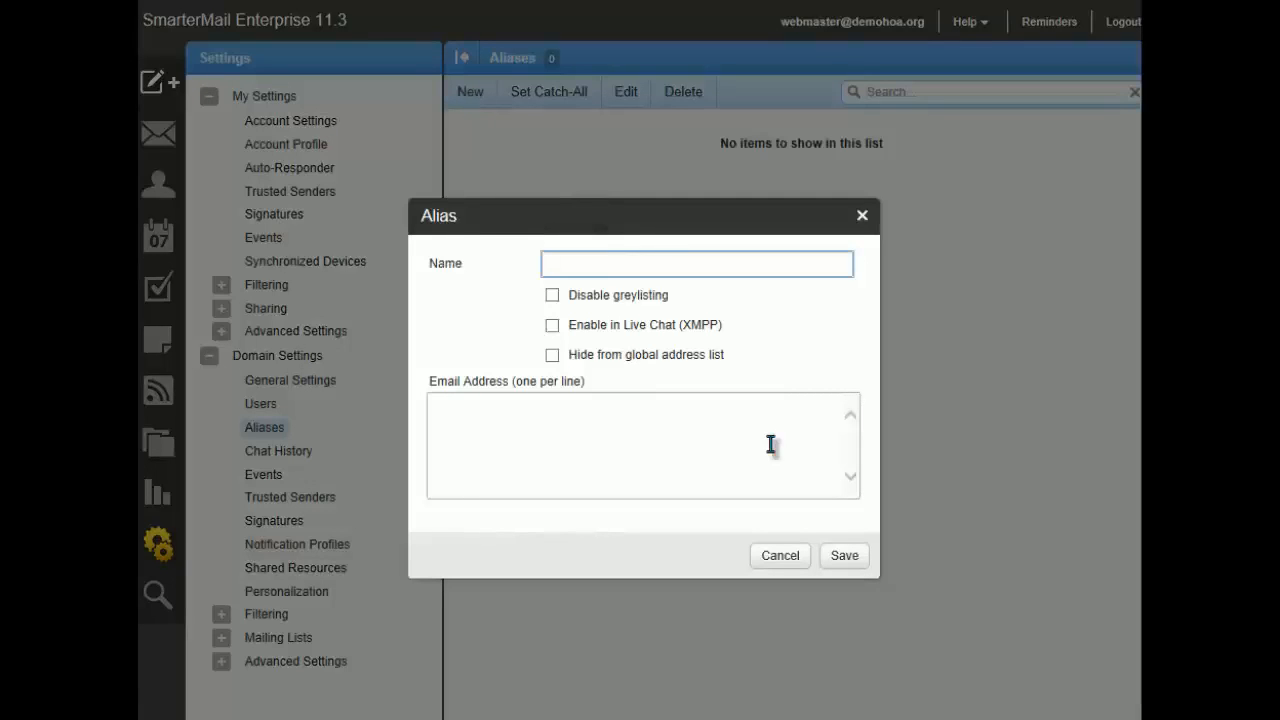
type("BoardMembers")
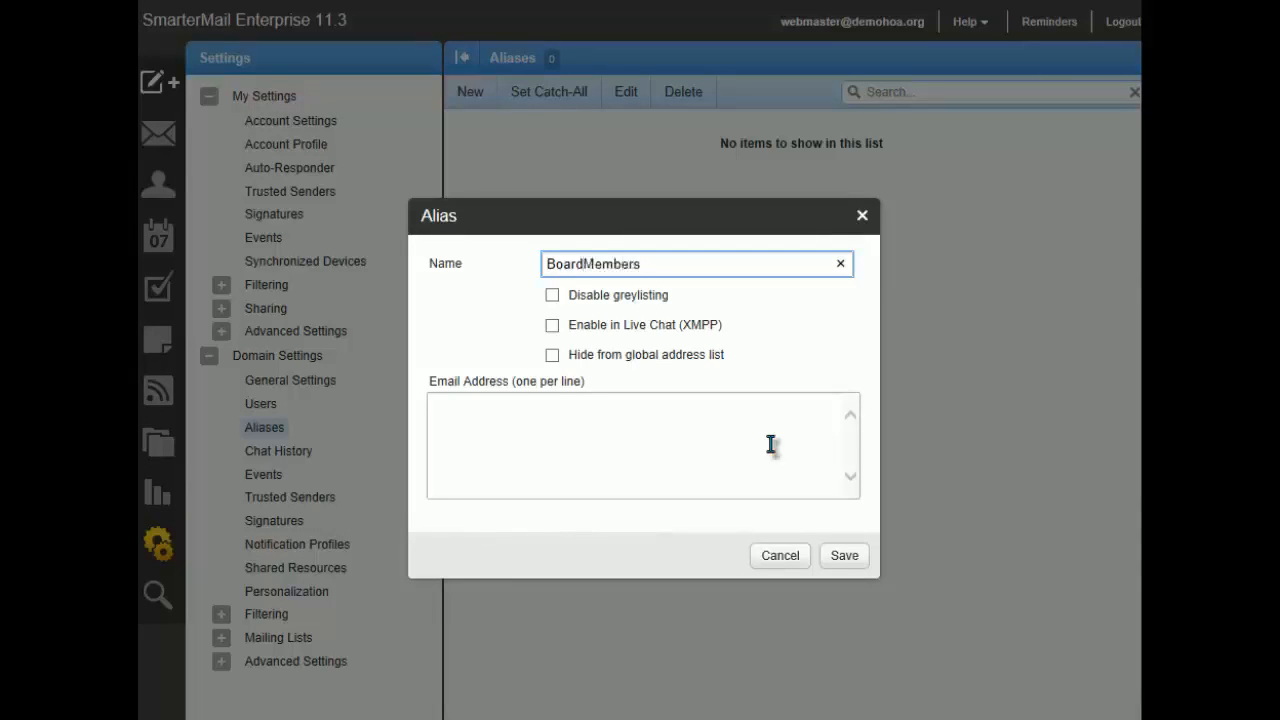
Step: Add the president's e-mail address as the first recipient of the BoardMembers alias
left_click(771, 445)
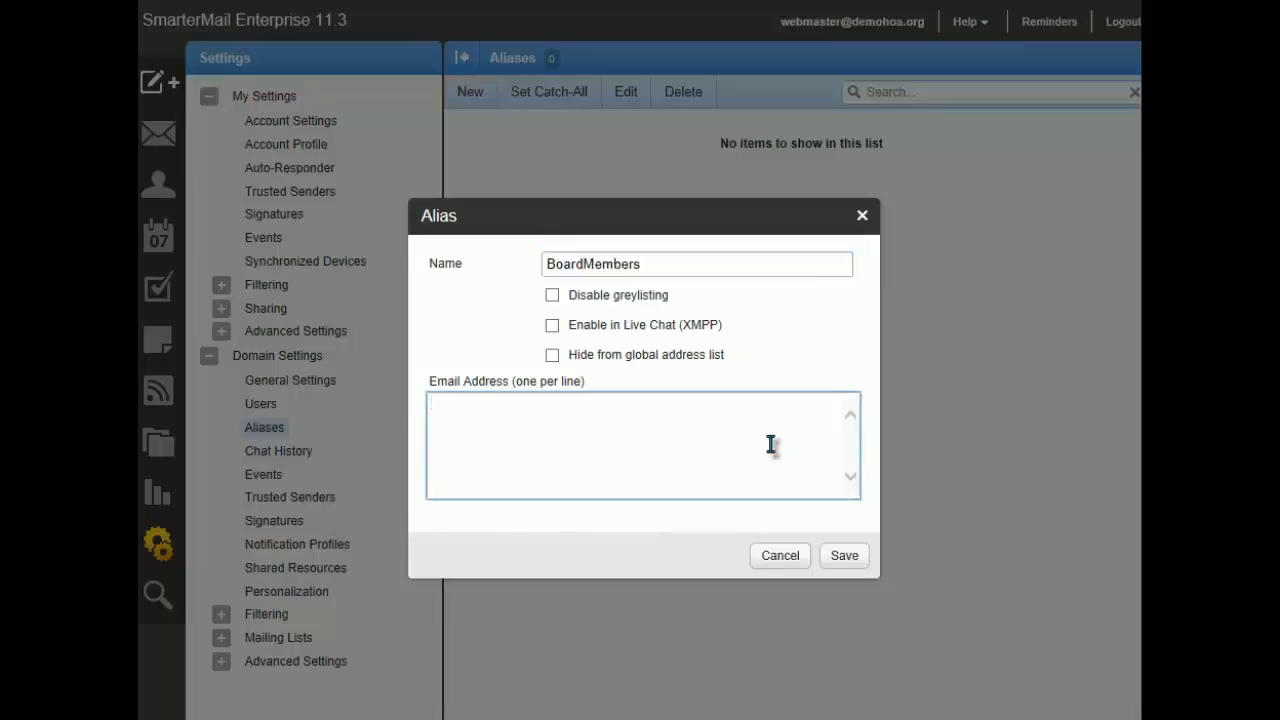
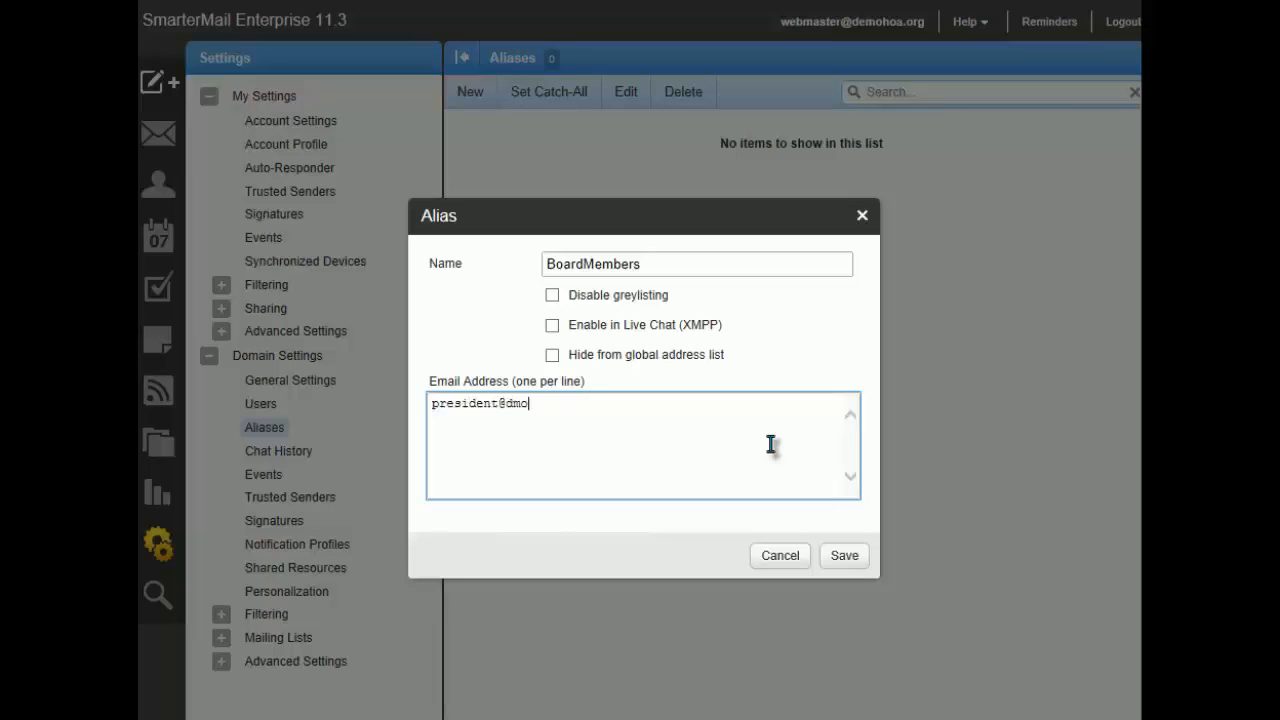
key("Return")
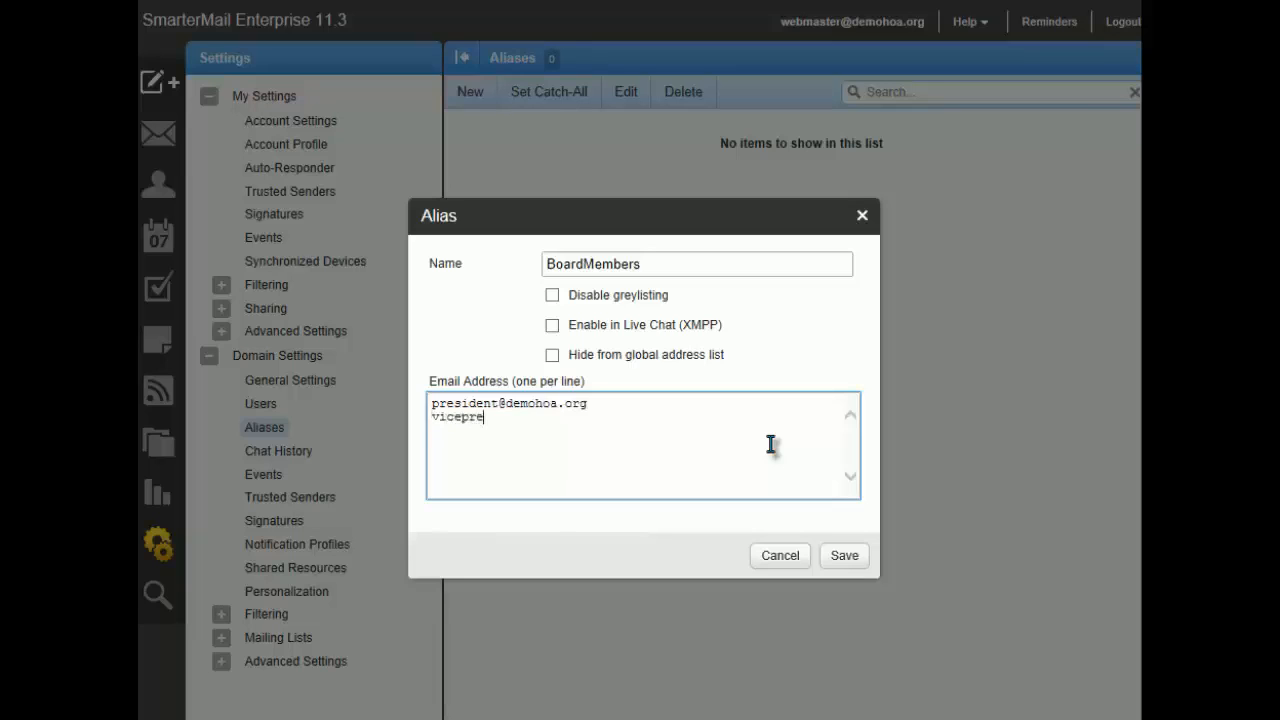
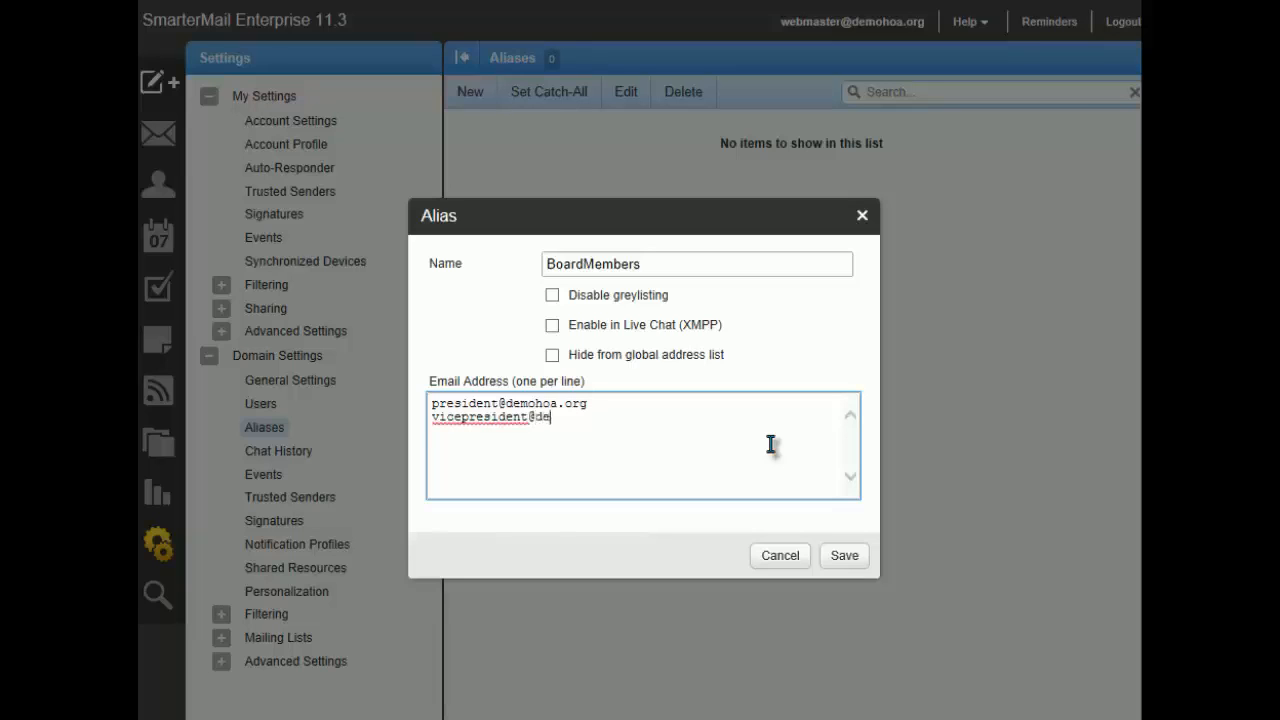
Step: Add the vice president's e-mail address on its own line and save the BoardMembers alias
key("Return")
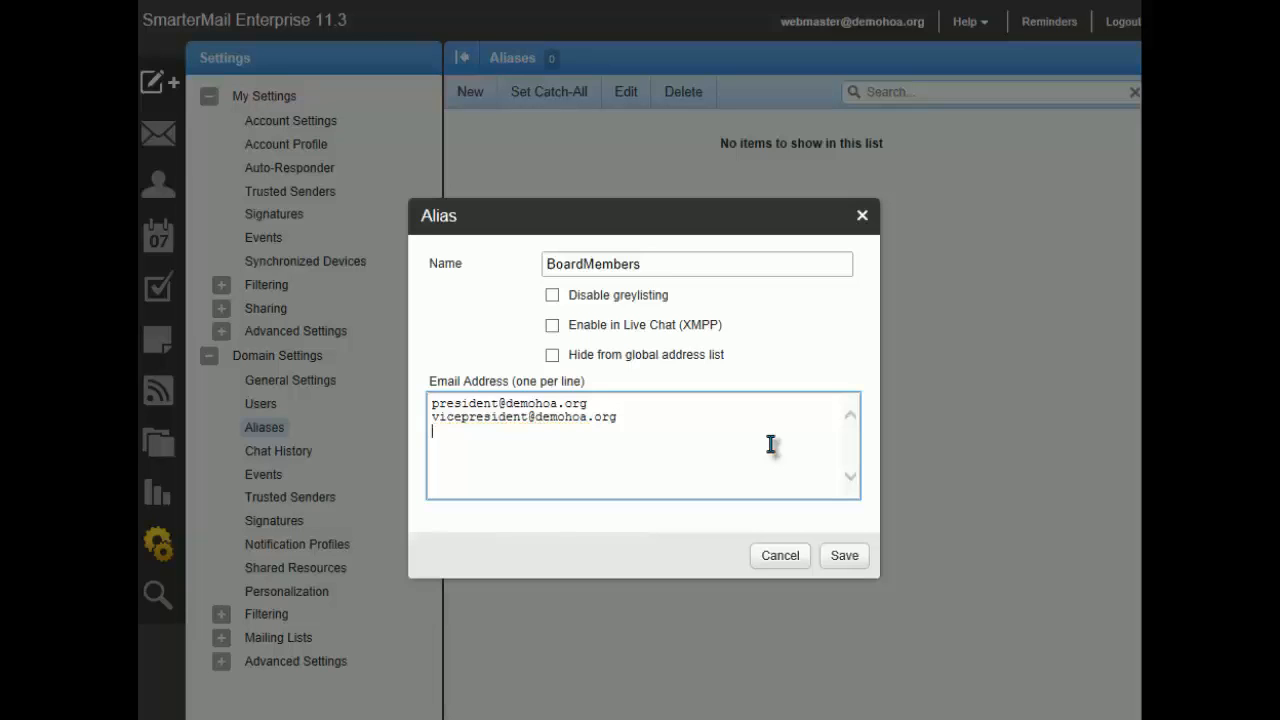
left_click(845, 556)
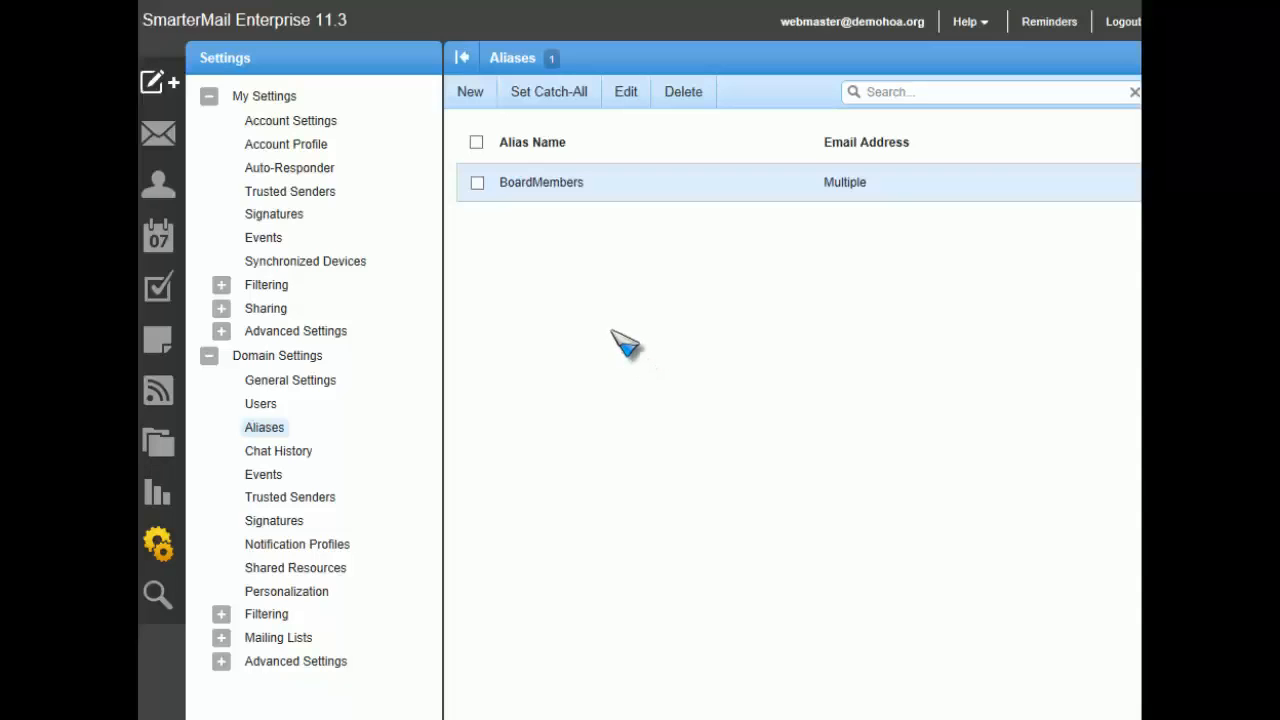
Step: Open the BoardMembers alias for editing, review its recipient addresses and close it without saving
left_click(478, 186)
left_click(627, 96)
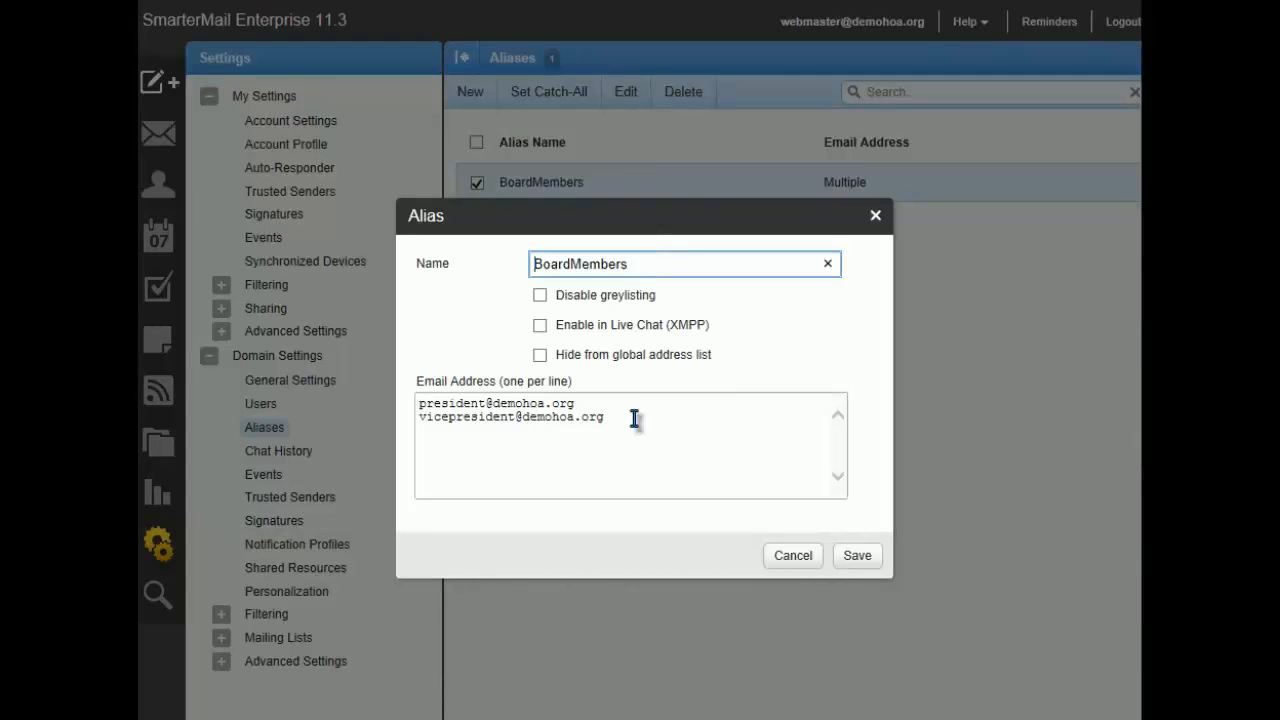
left_click_drag(634, 418, 451, 423)
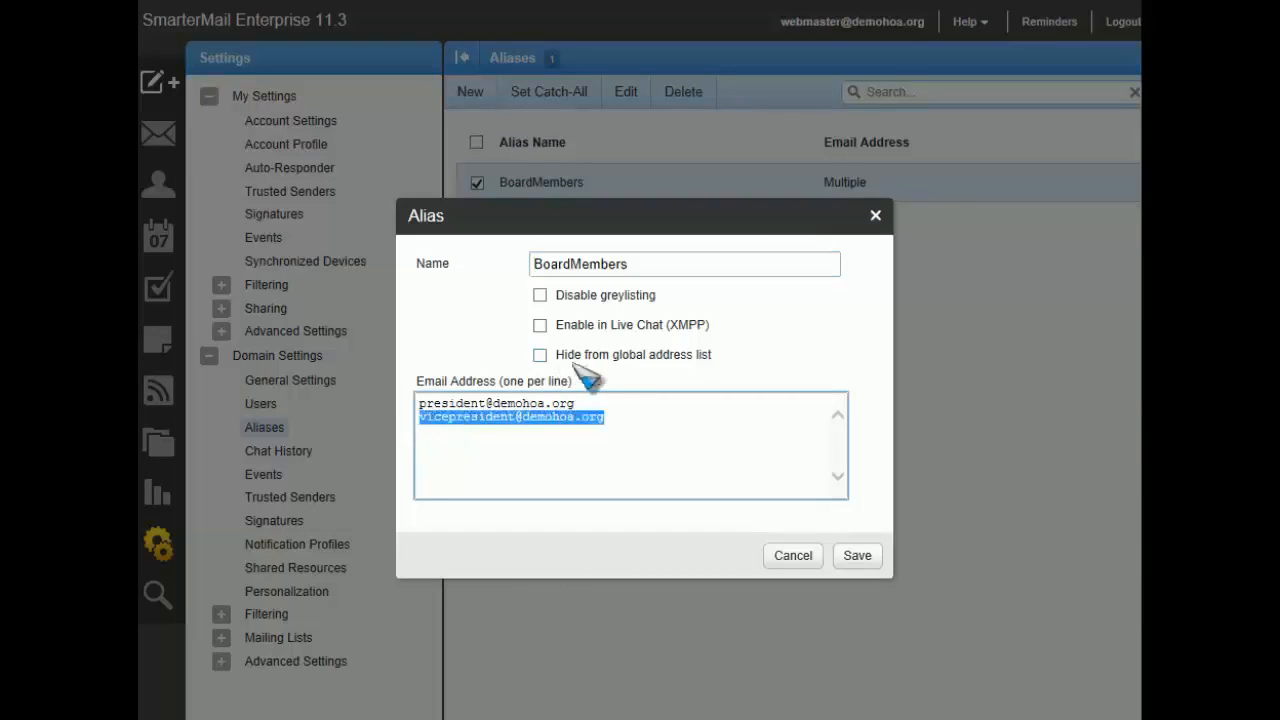
left_click(443, 404)
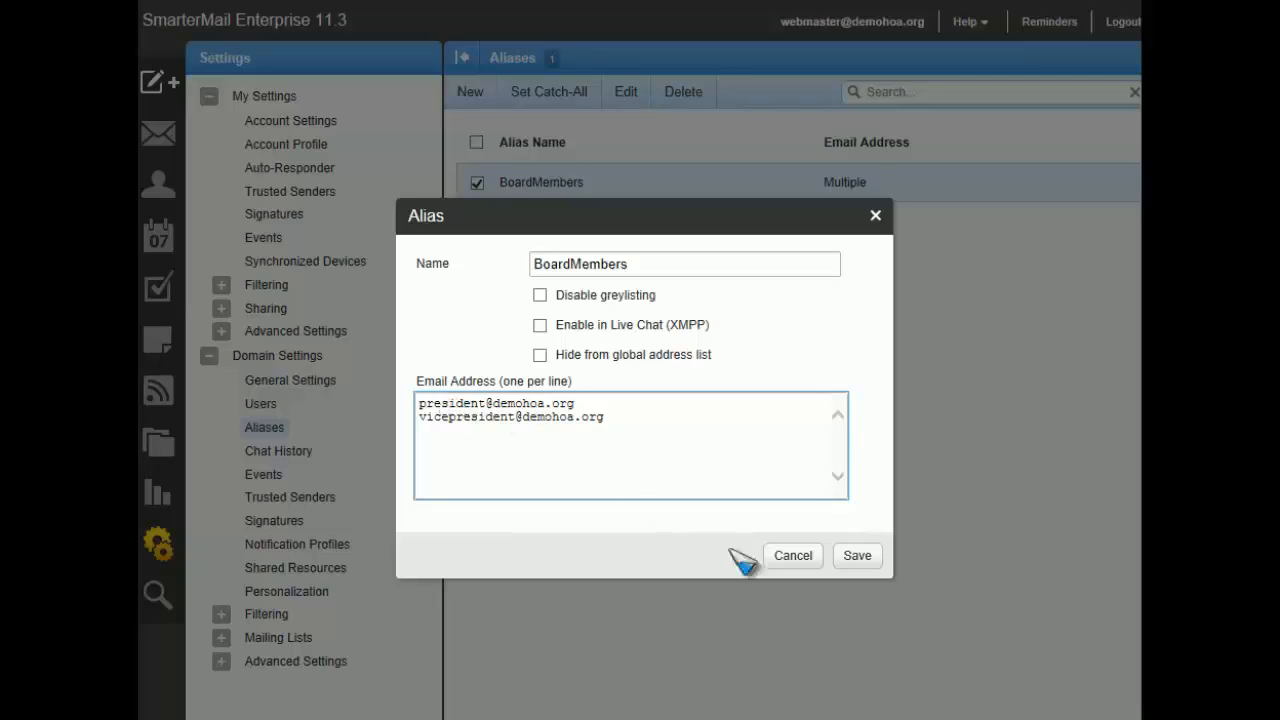
left_click(793, 557)
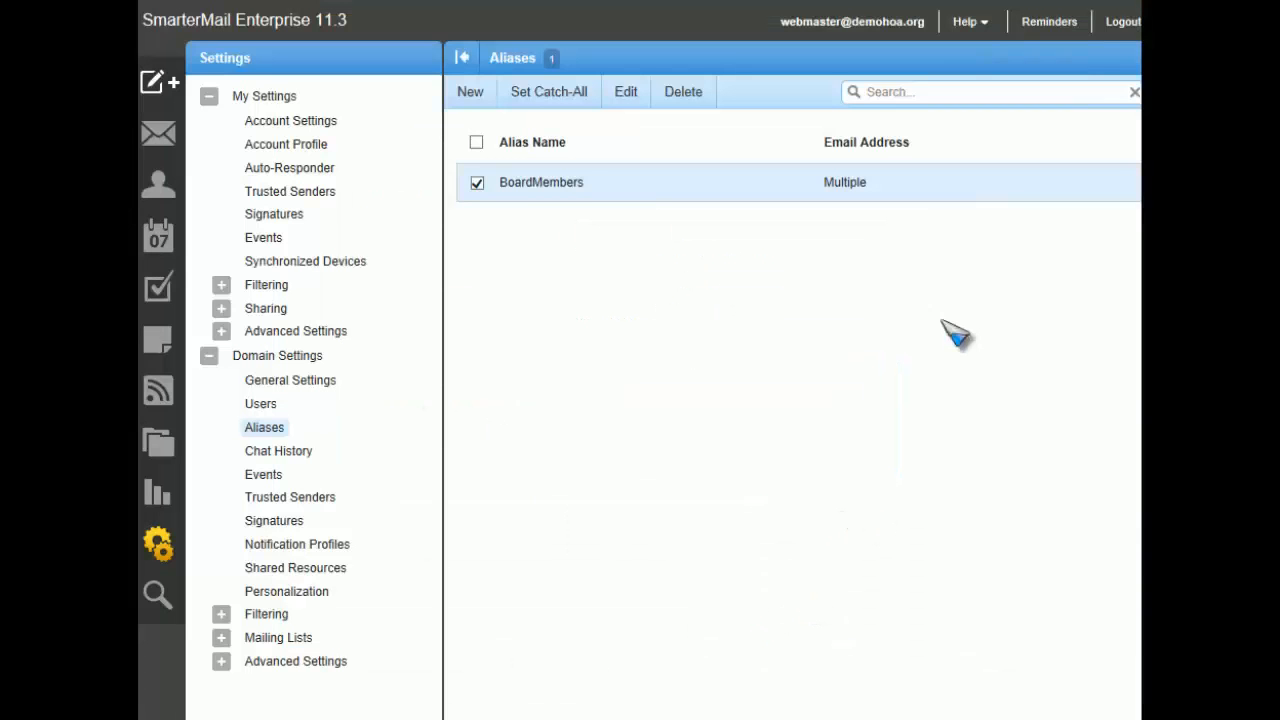
Step: Open the online help for the mail system
left_click(982, 34)
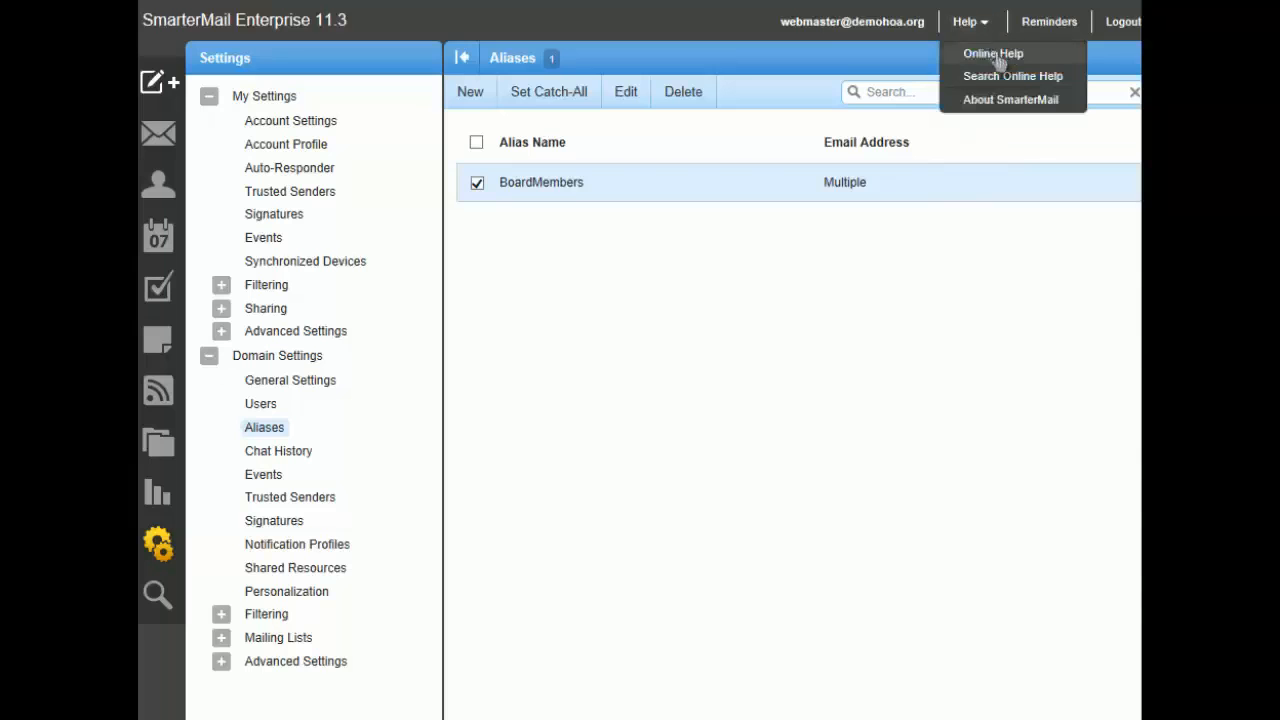
left_click(994, 54)
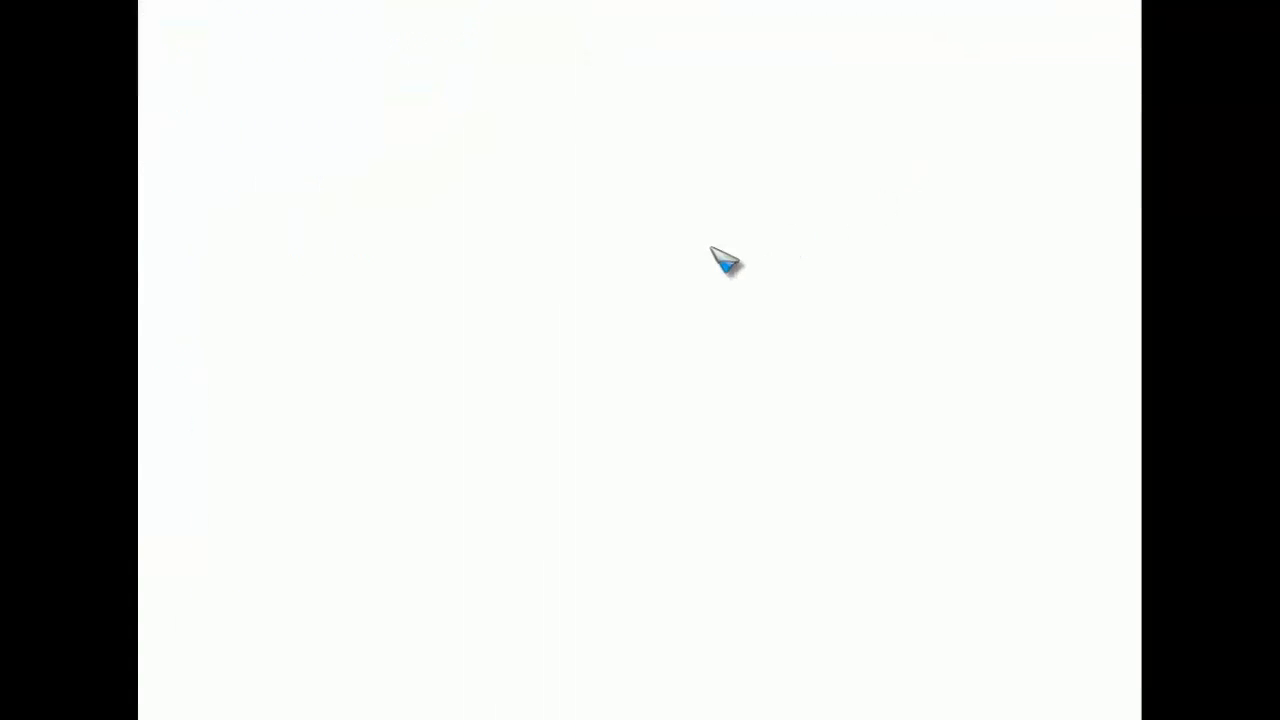